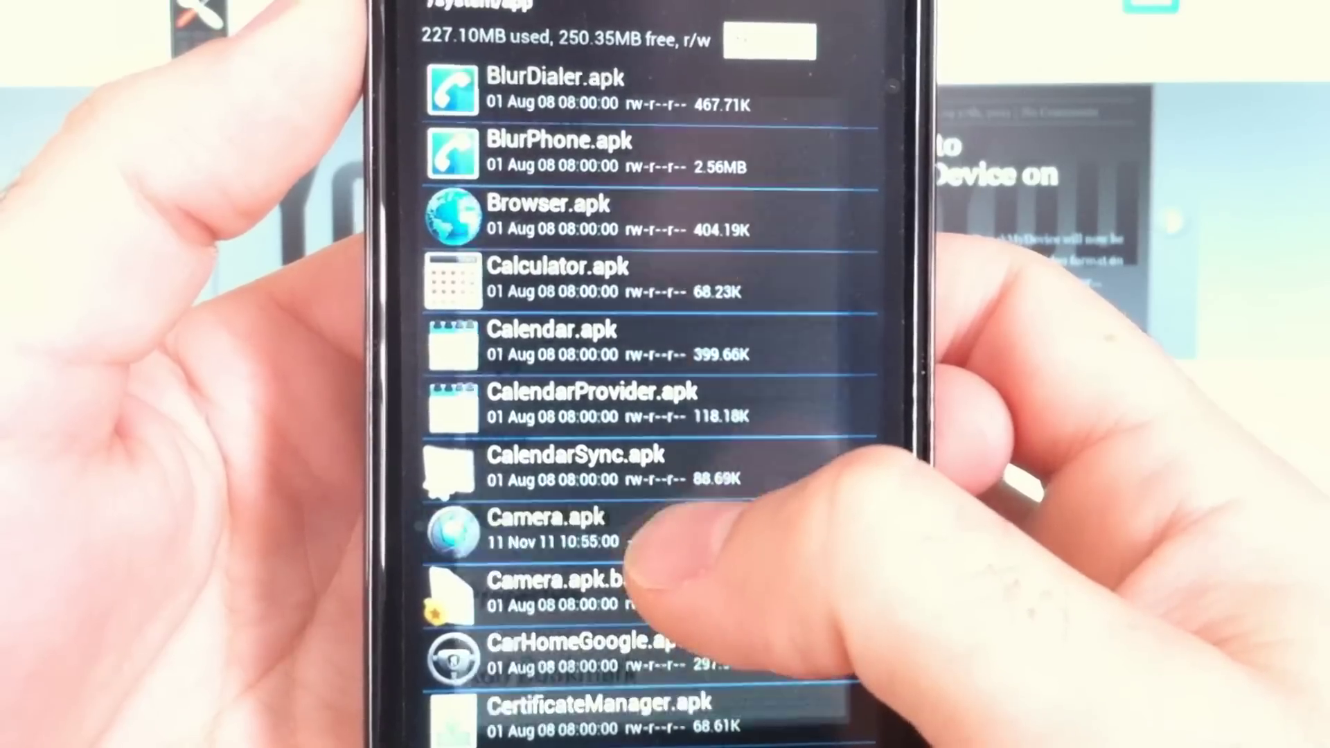
- Set Camera.apk permissions to rw-r--r--: owner read/write, group and others read only
click(624, 530)
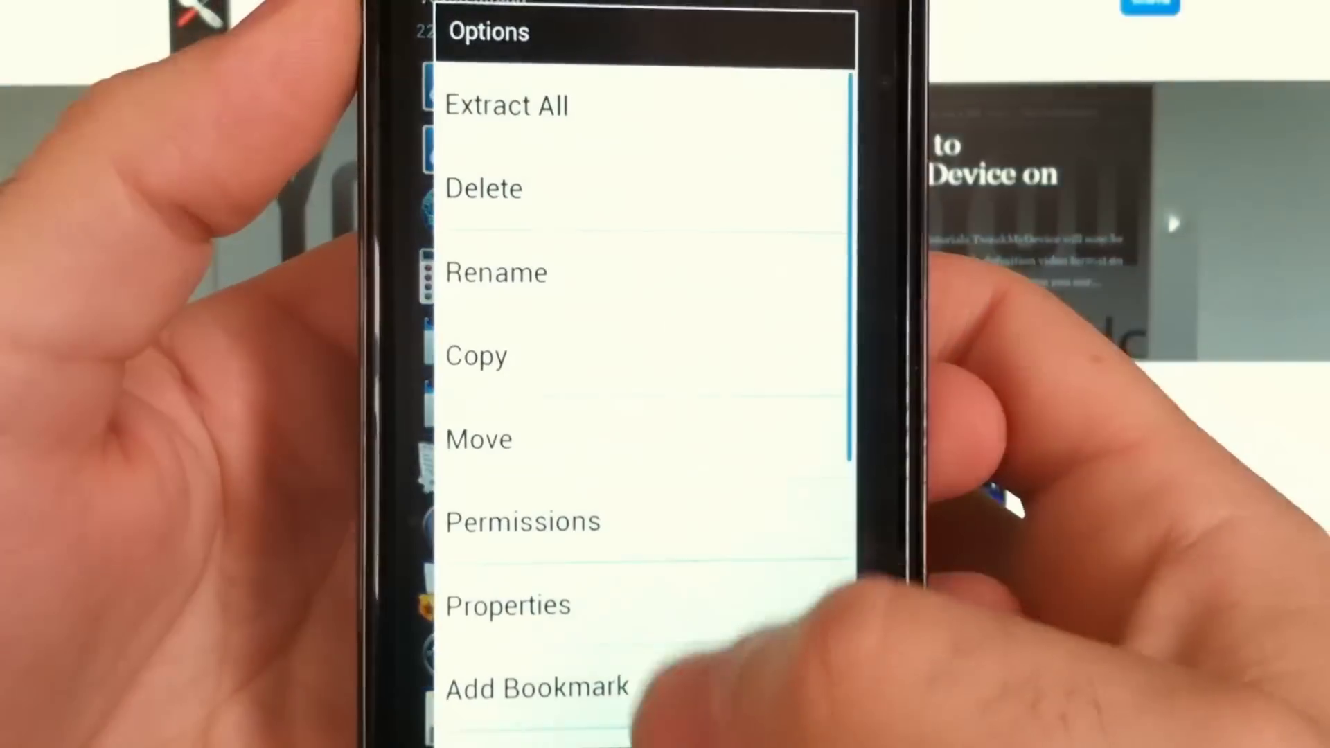
click(581, 522)
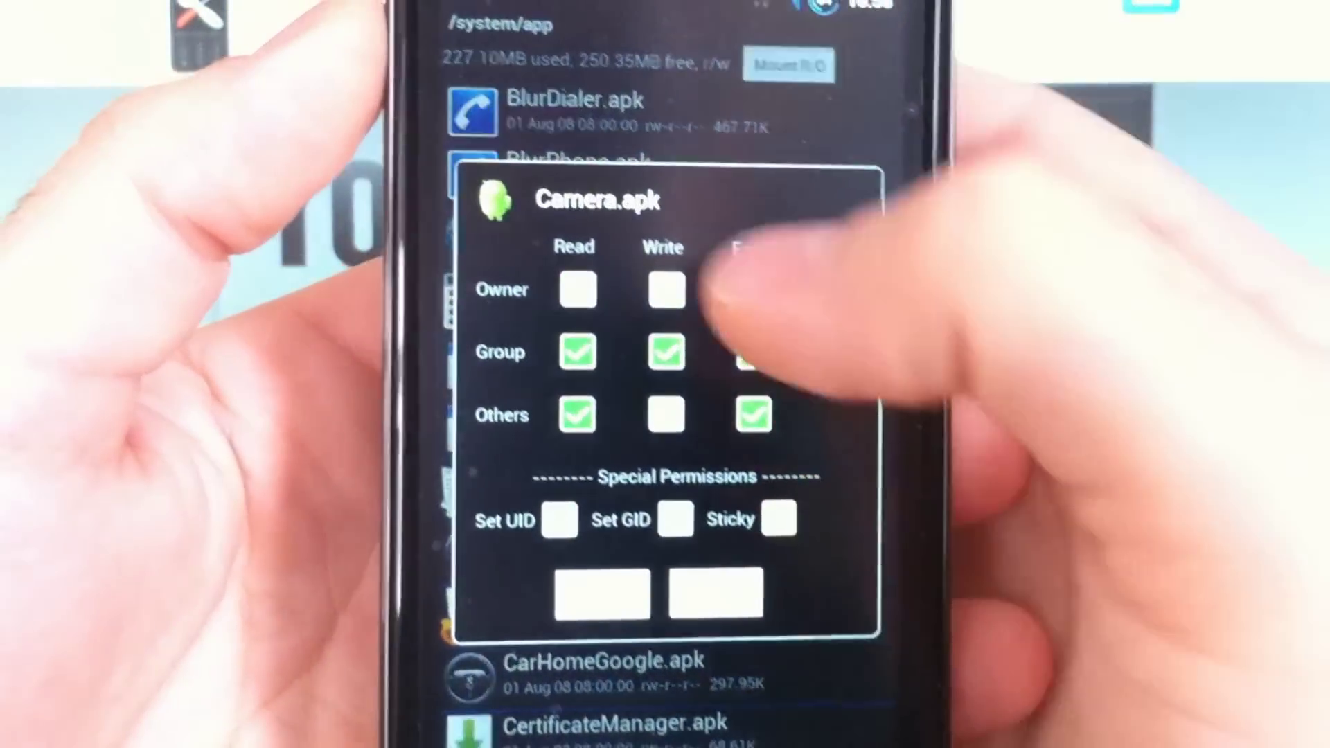
click(560, 269)
click(649, 268)
click(737, 394)
click(742, 338)
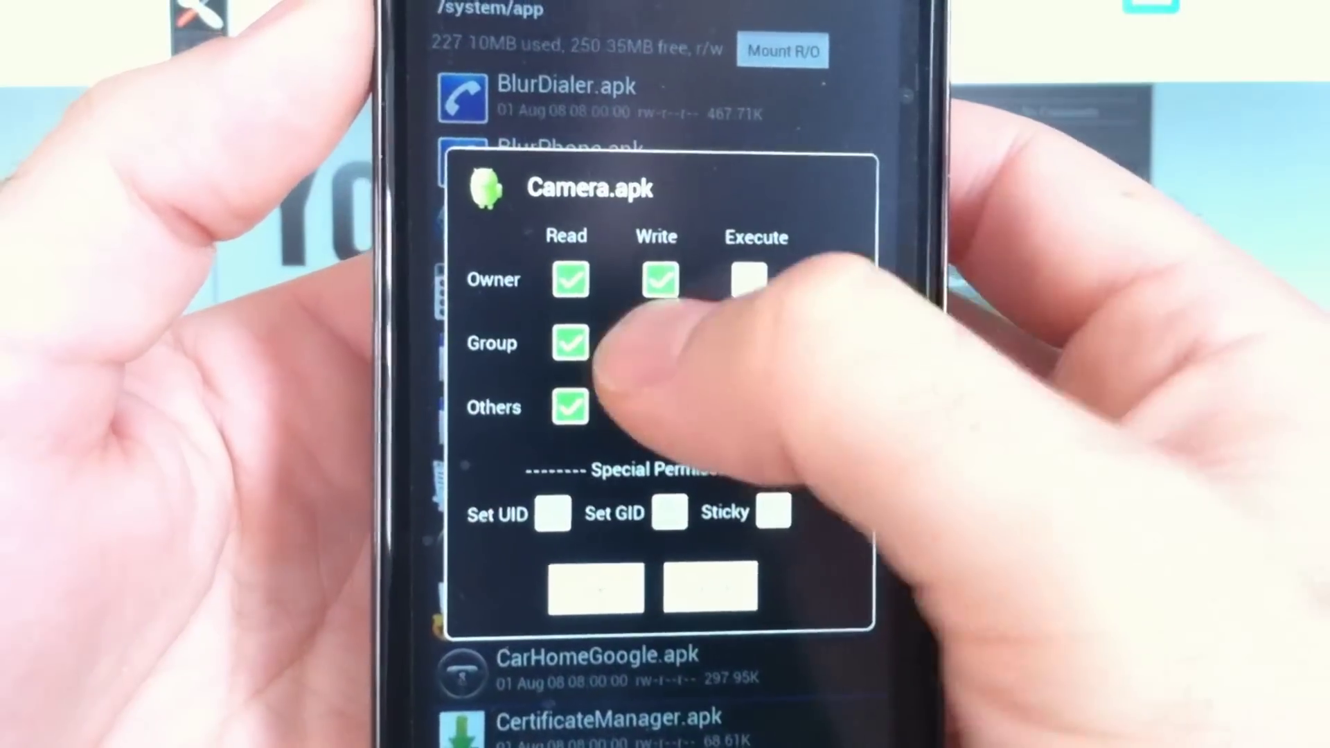
click(653, 338)
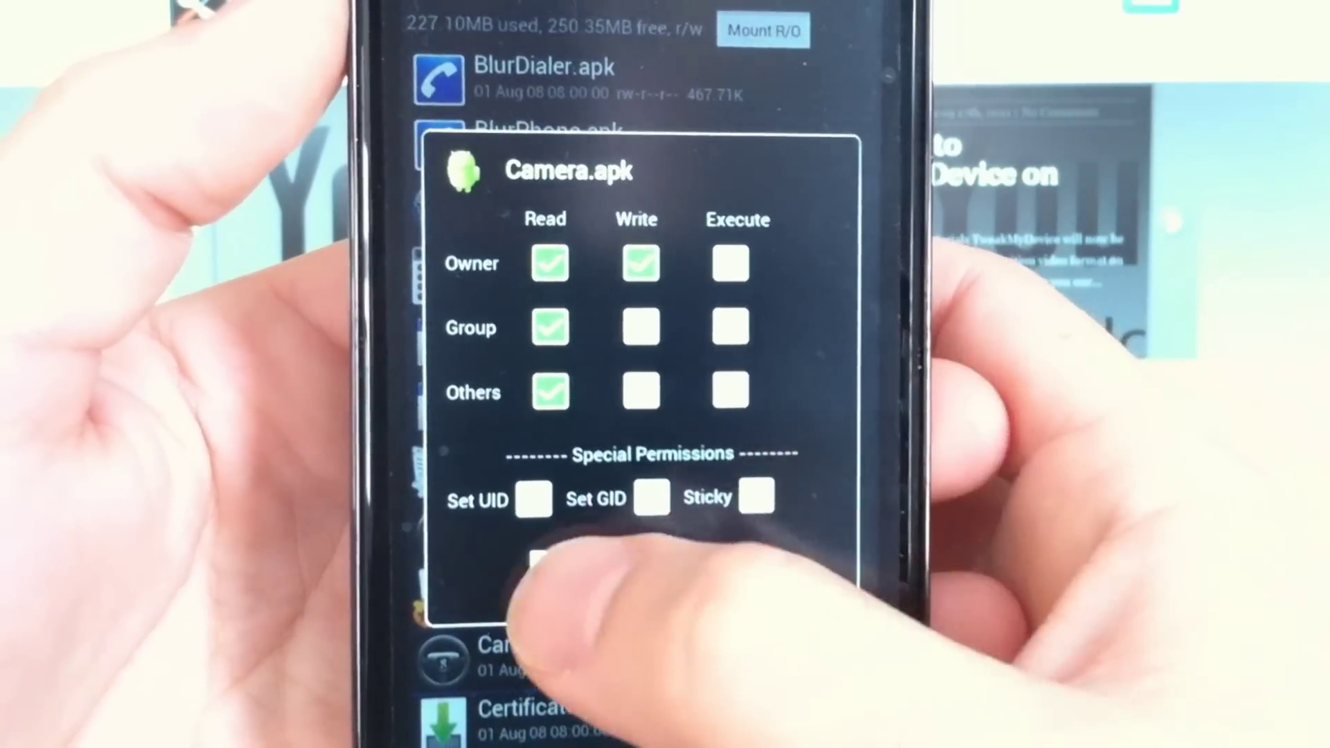
click(550, 566)
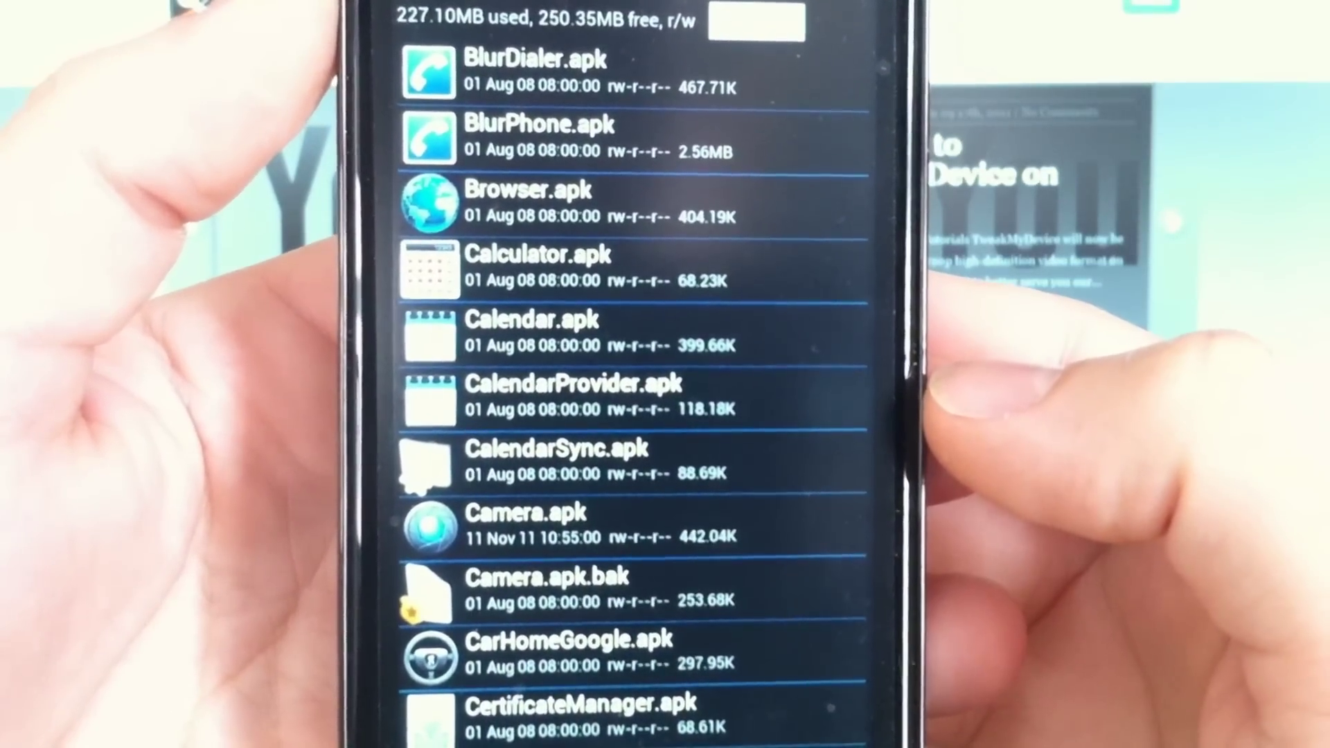
- Reboot the phone from the power menu and open MyUI Camera's shooting options panel
key(Home)
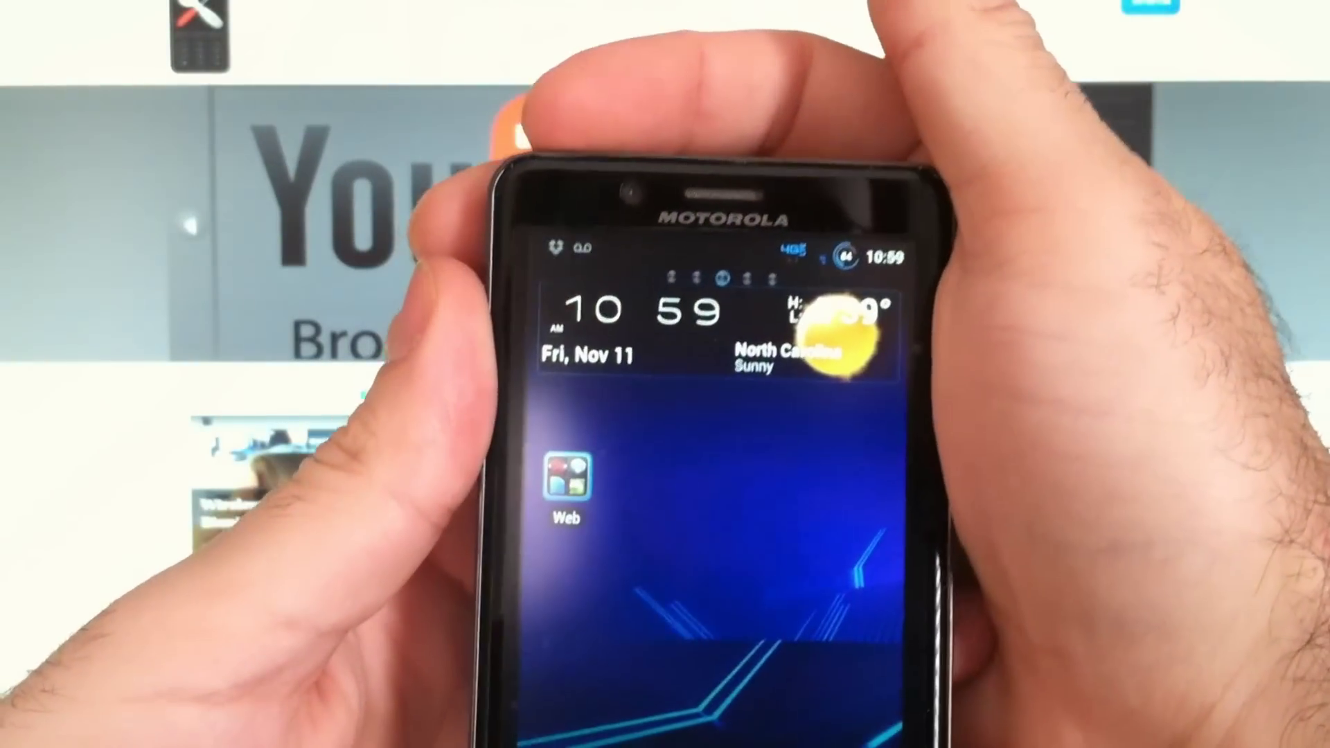
key(XF86PowerOff)
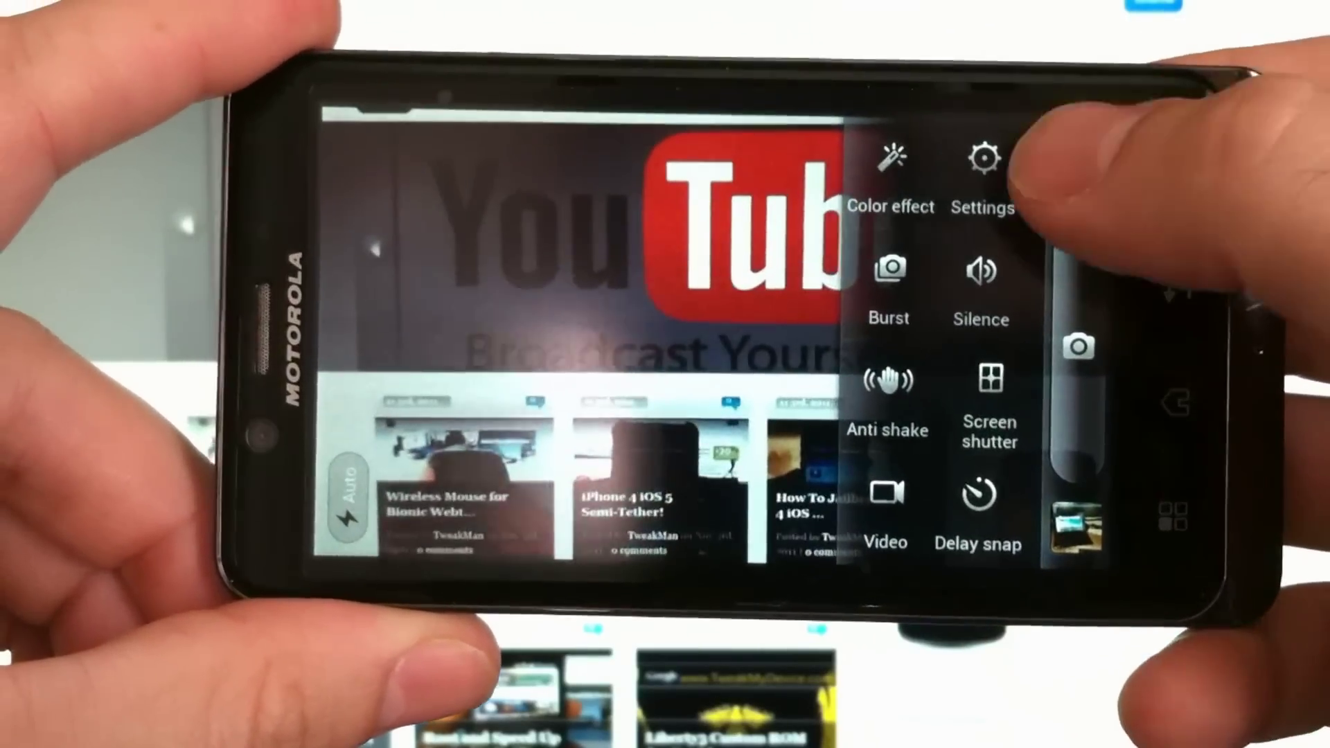
click(1054, 123)
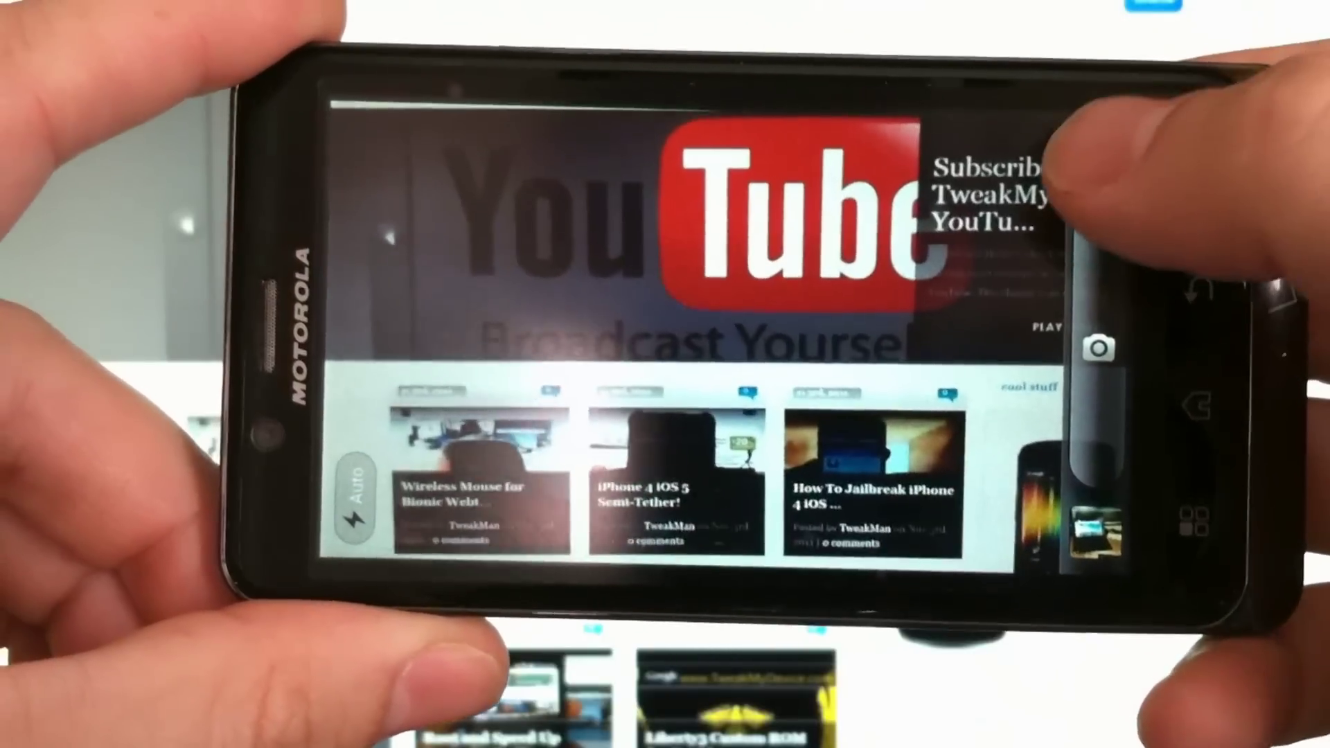
click(1091, 127)
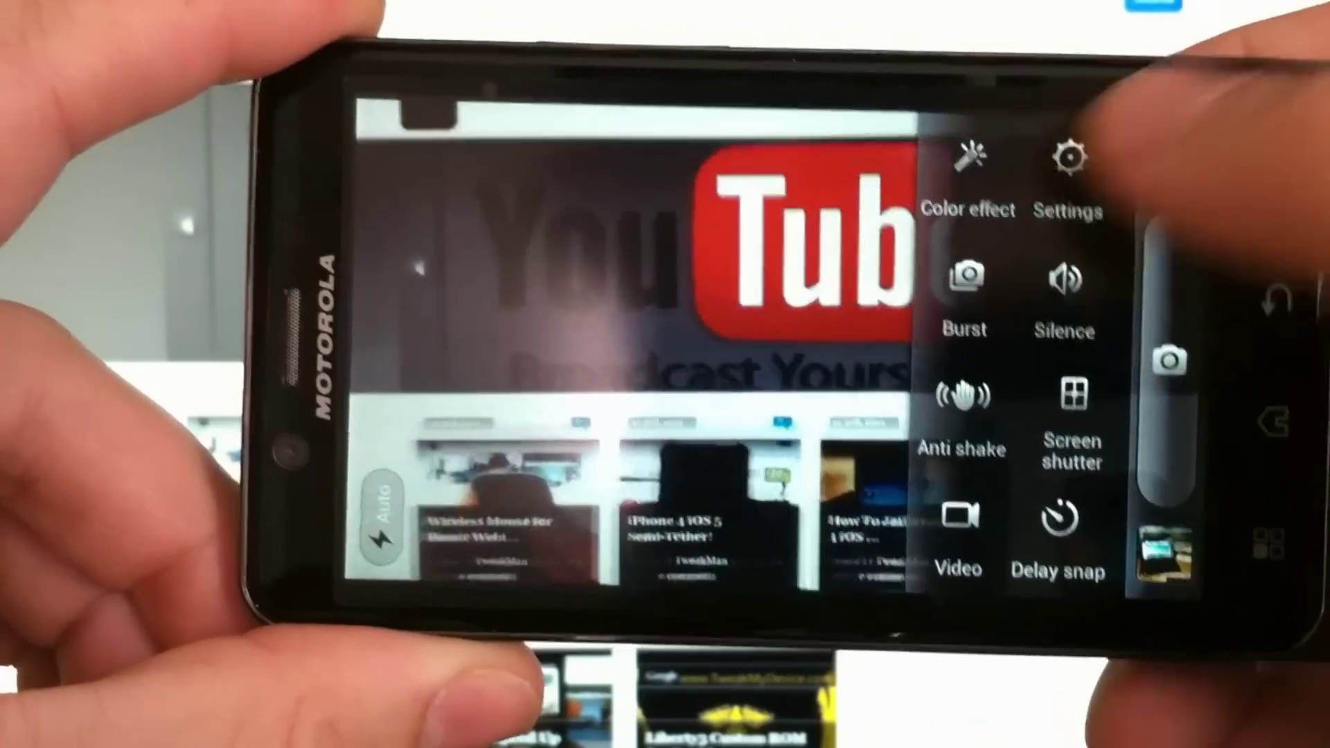
- Choose 3264 x 1840 (Widescreen) as MyUI Camera's picture size, then enter video mode
click(1038, 130)
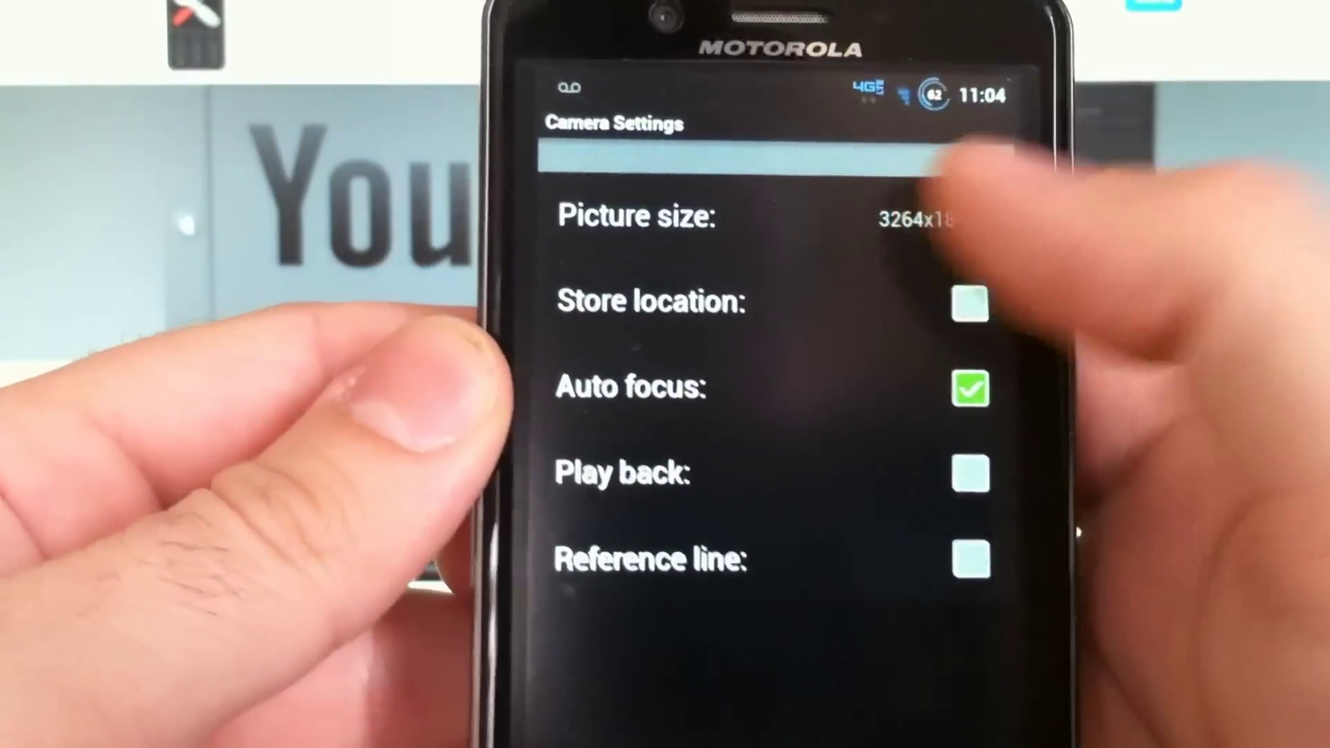
click(894, 196)
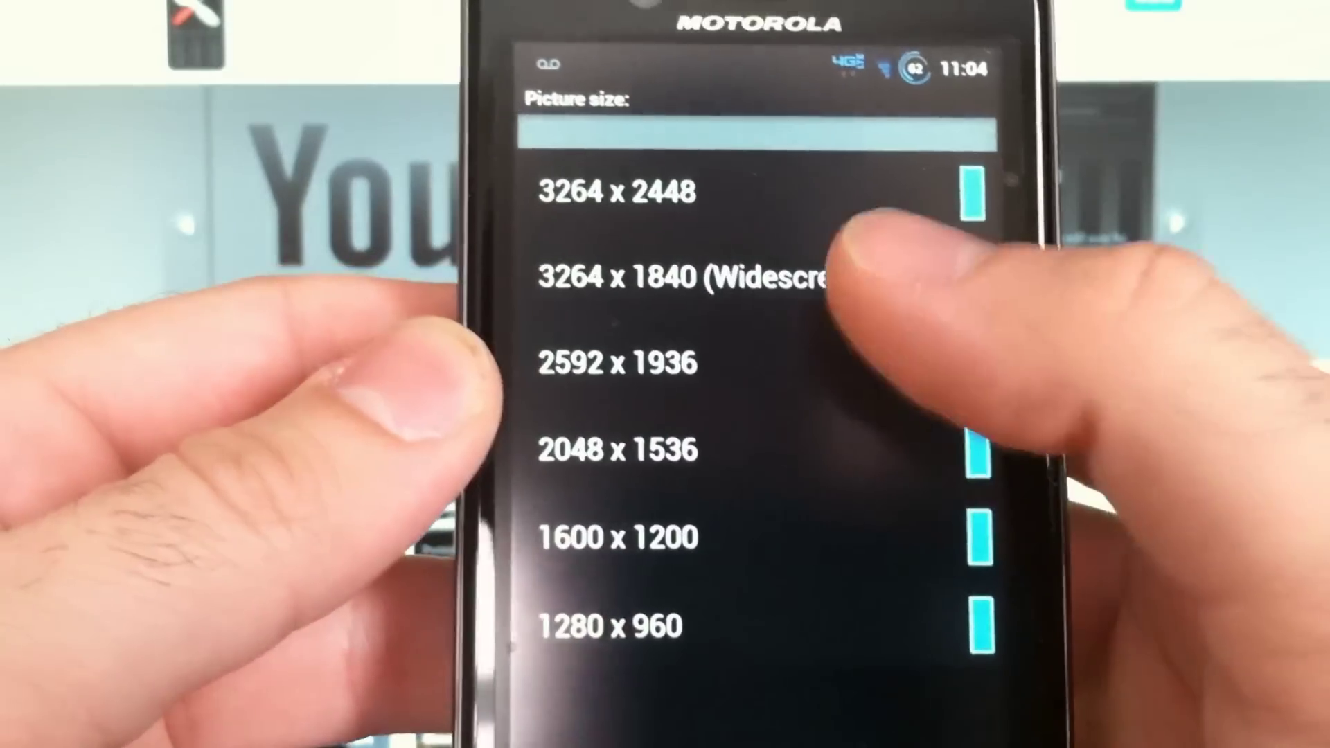
click(883, 272)
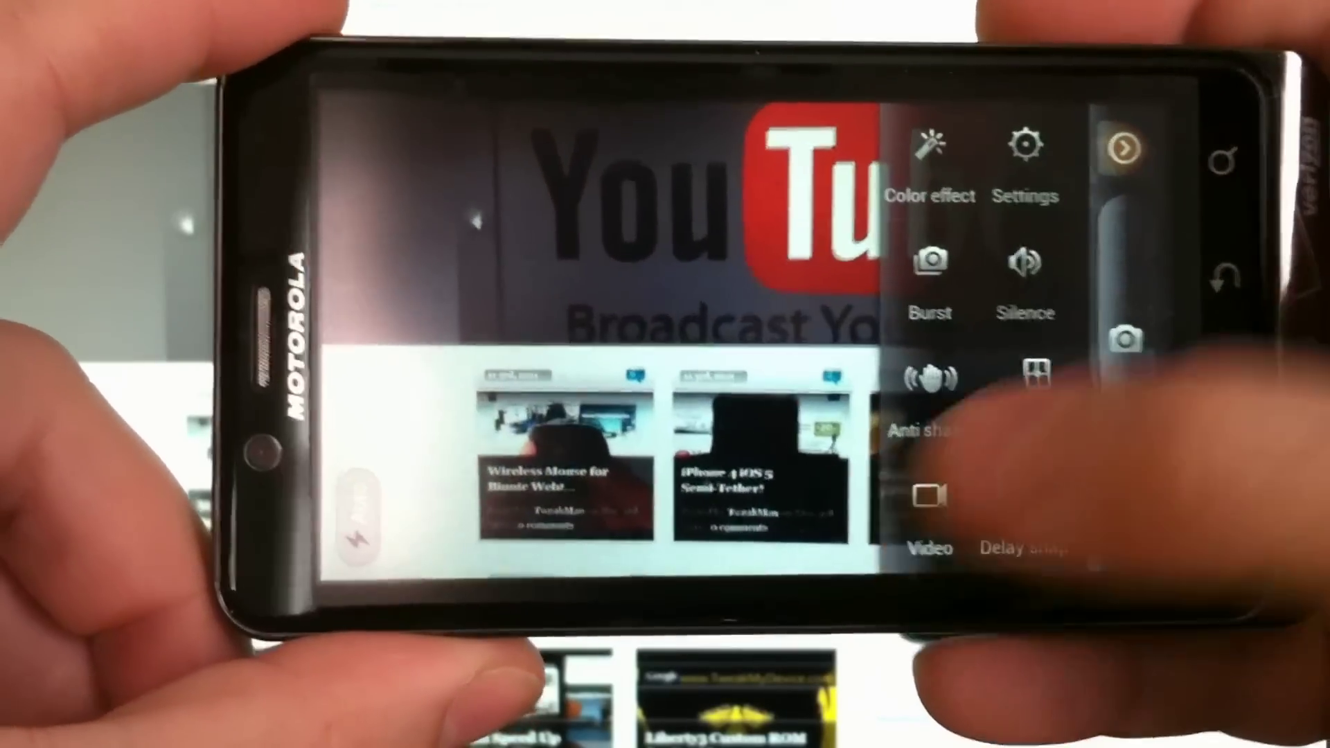
click(927, 514)
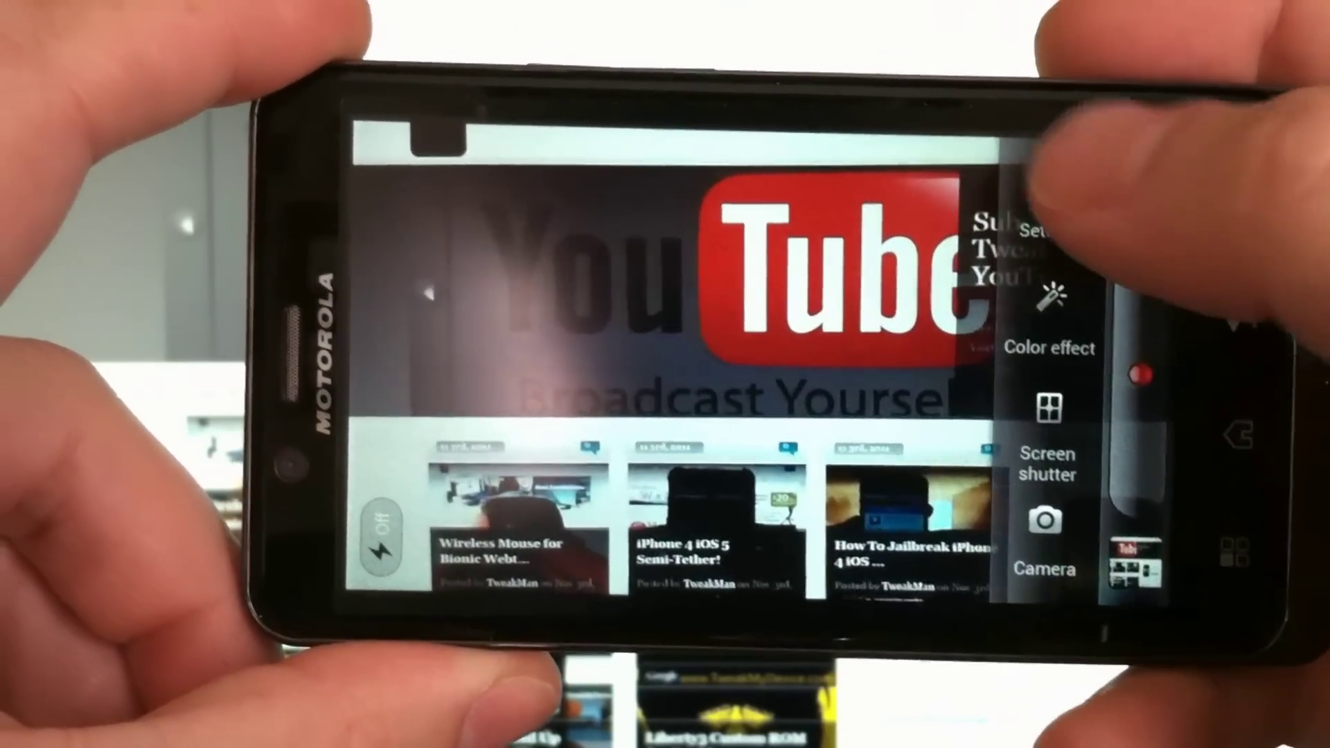
click(1043, 177)
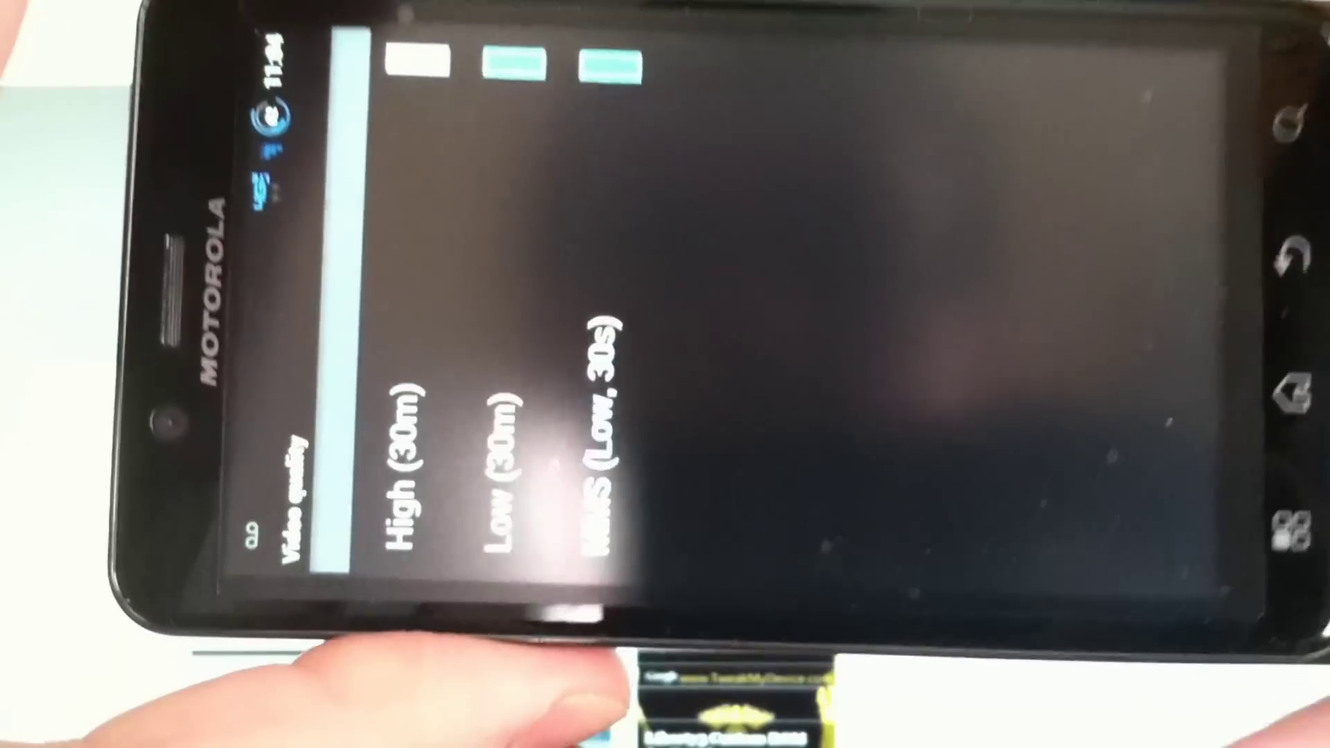
key(Escape)
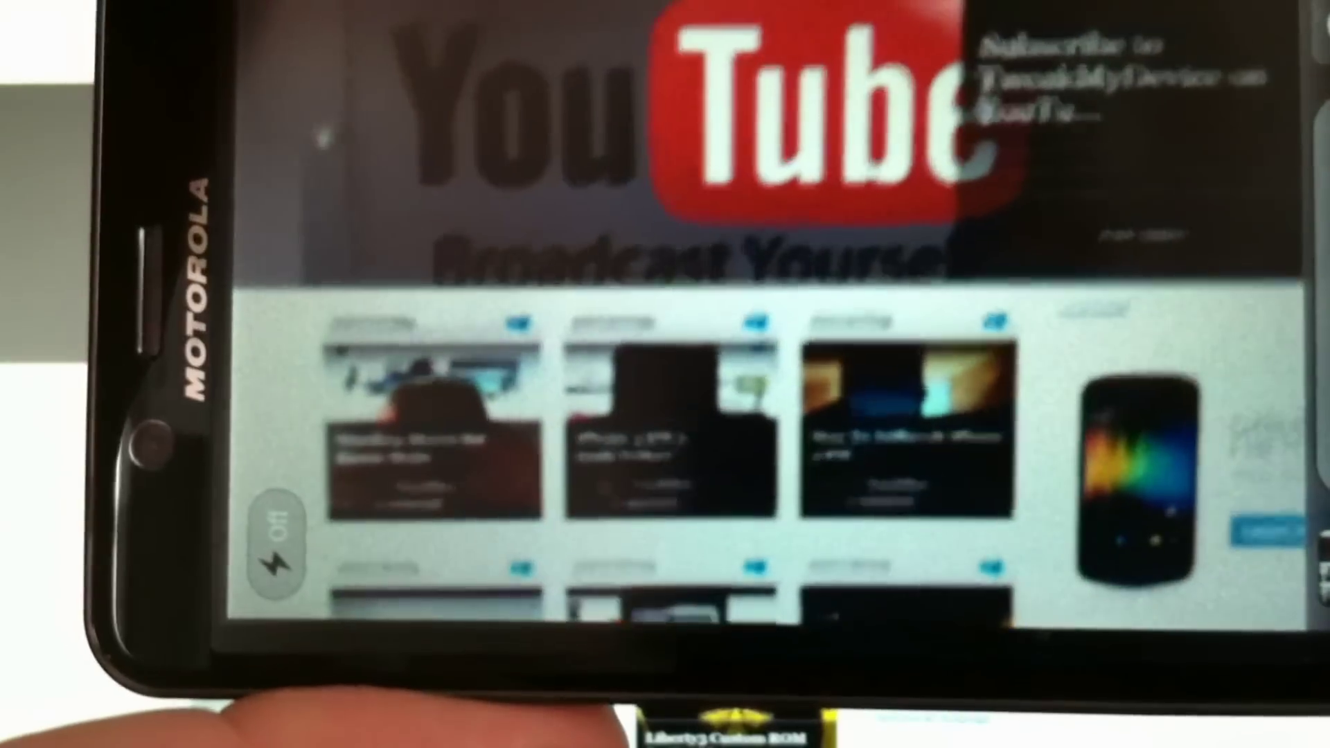